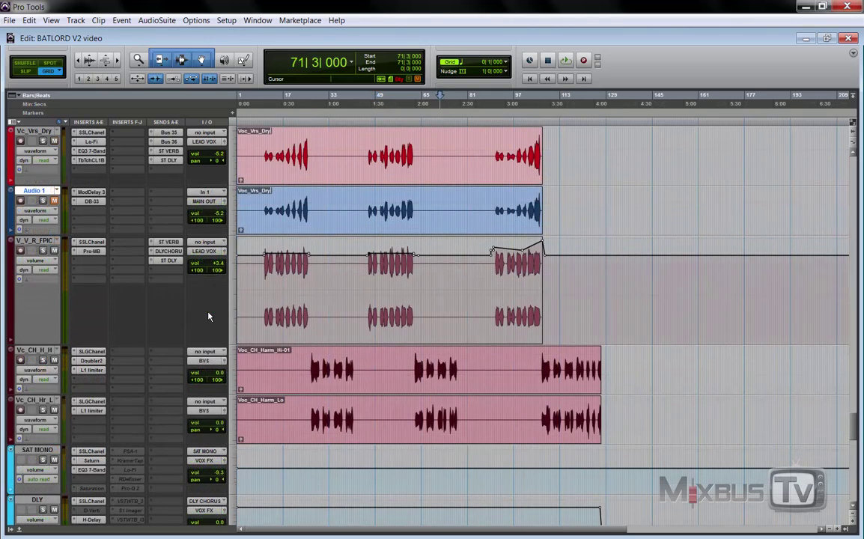
Step: Look through the session's tracks from the vocals up past the guitars and bass to the drums
{"action": "scroll", "coordinate": [209, 317], "scroll_direction": "up", "scroll_amount": 5}
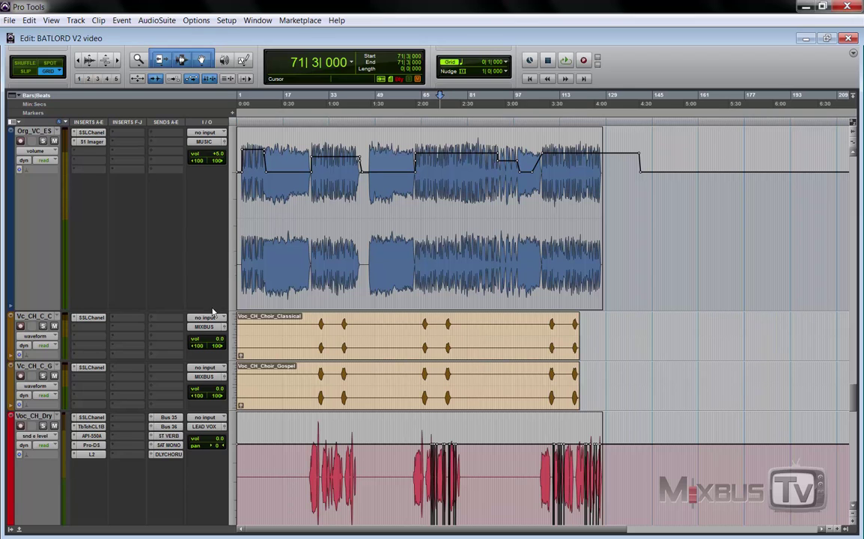
{"action": "scroll", "coordinate": [220, 263], "scroll_direction": "down", "scroll_amount": 3}
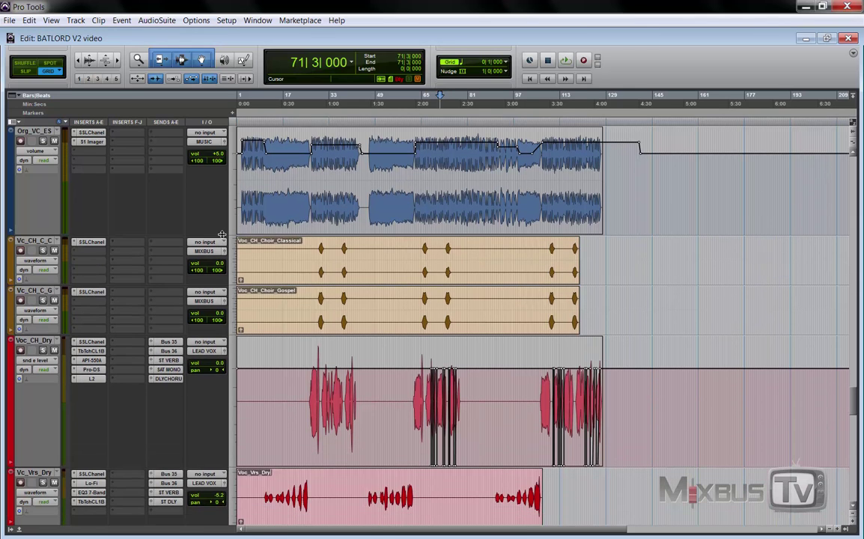
{"action": "scroll", "coordinate": [220, 211], "scroll_direction": "up", "scroll_amount": 8}
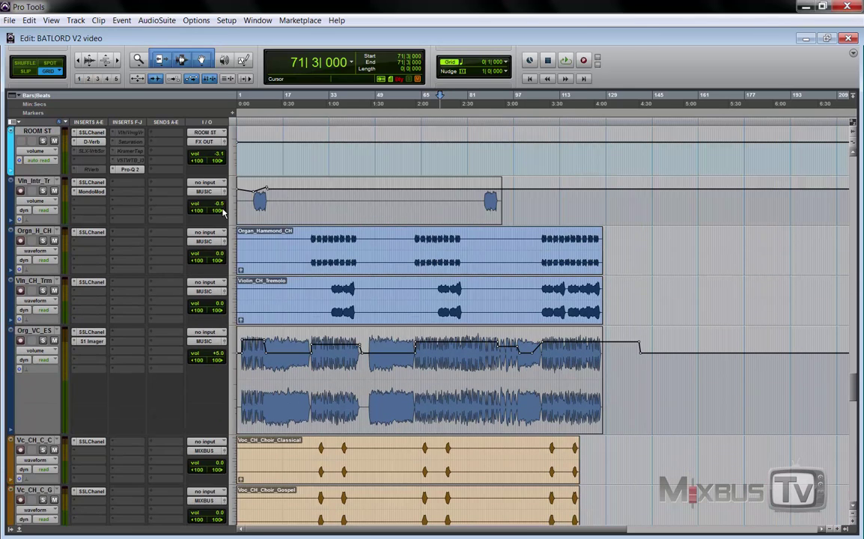
{"action": "scroll", "coordinate": [222, 212], "scroll_direction": "up", "scroll_amount": 4}
{"action": "scroll", "coordinate": [222, 217], "scroll_direction": "up", "scroll_amount": 8}
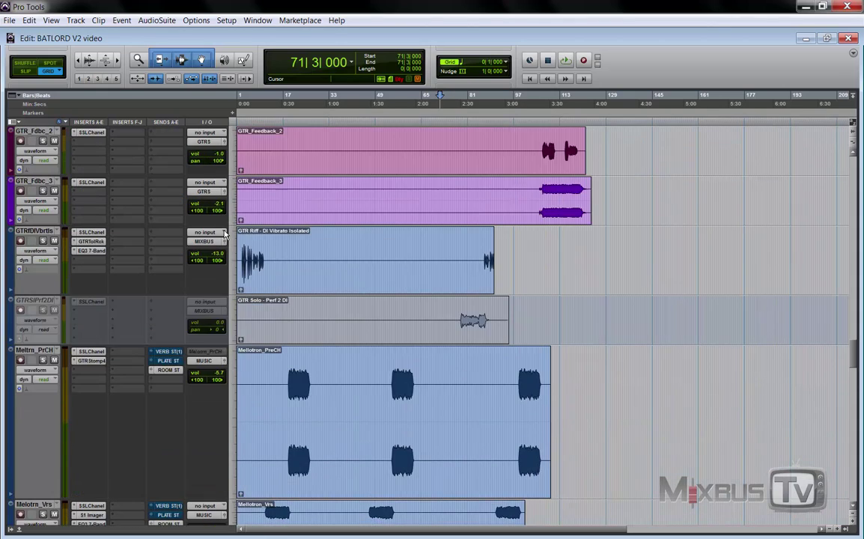
{"action": "scroll", "coordinate": [224, 234], "scroll_direction": "up", "scroll_amount": 15}
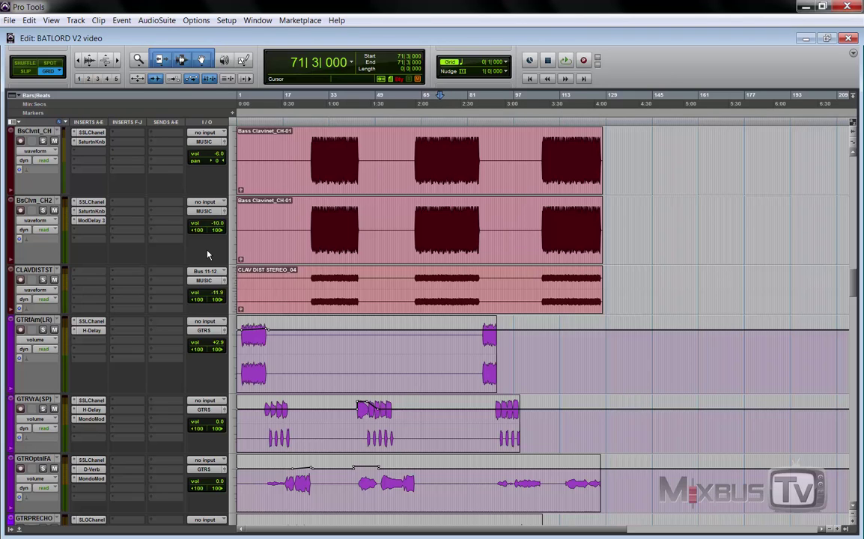
{"action": "scroll", "coordinate": [208, 255], "scroll_direction": "up", "scroll_amount": 10}
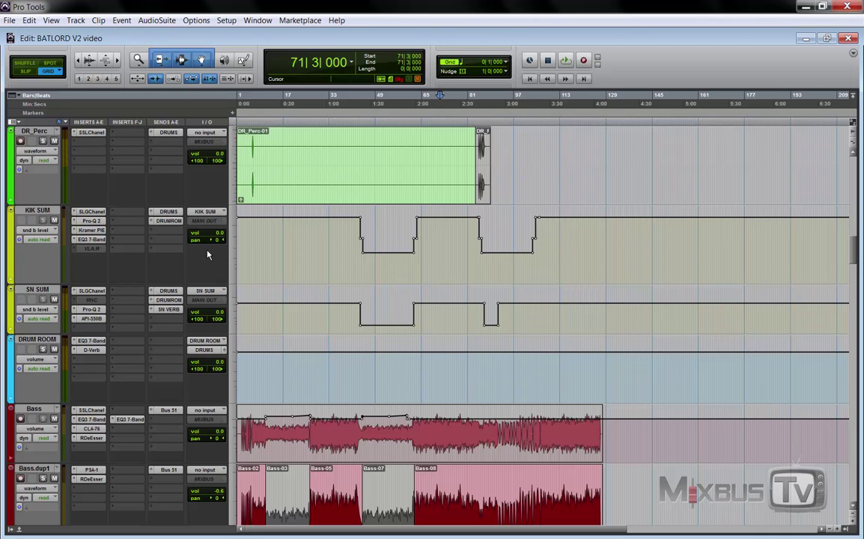
{"action": "scroll", "coordinate": [208, 255], "scroll_direction": "up", "scroll_amount": 6}
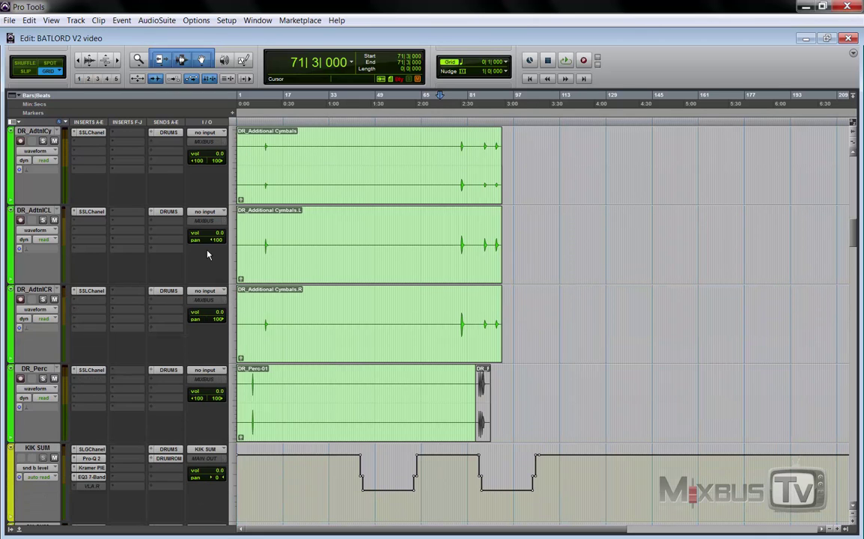
{"action": "scroll", "coordinate": [213, 361], "scroll_direction": "down", "scroll_amount": 10}
{"action": "scroll", "coordinate": [213, 360], "scroll_direction": "up", "scroll_amount": 3}
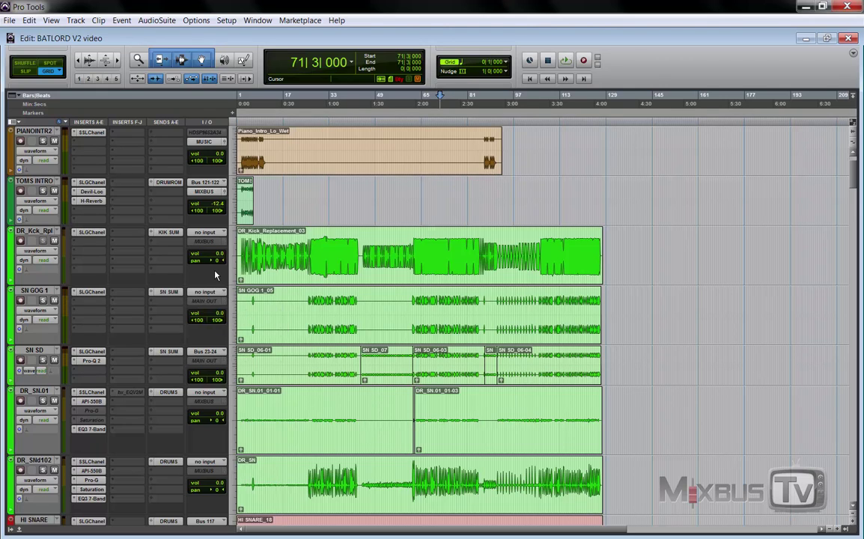
Step: Examine the kick and snare waveforms at several timeline zoom levels, placing the edit cursor near the song's start at 8|3|000
{"action": "key", "text": "ctrl+]"}
{"action": "key", "text": "ctrl+]"}
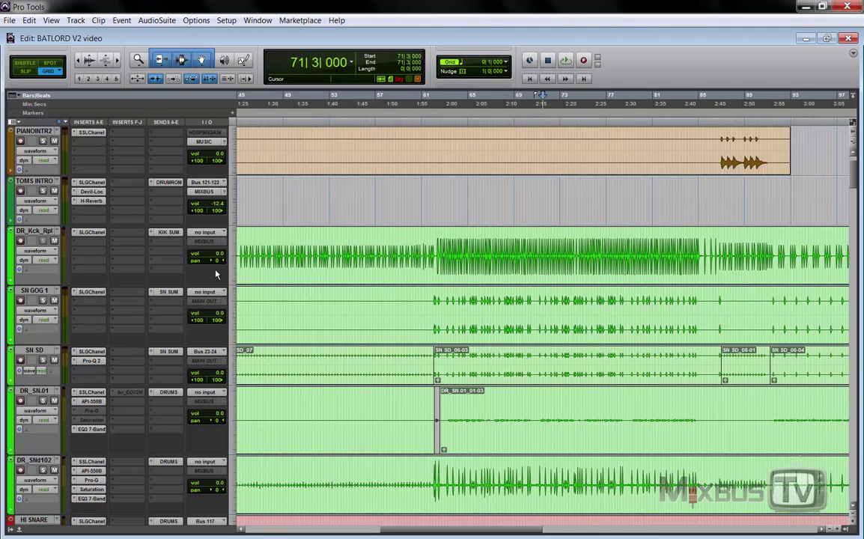
{"action": "key", "text": "ctrl+["}
{"action": "key", "text": "ctrl+["}
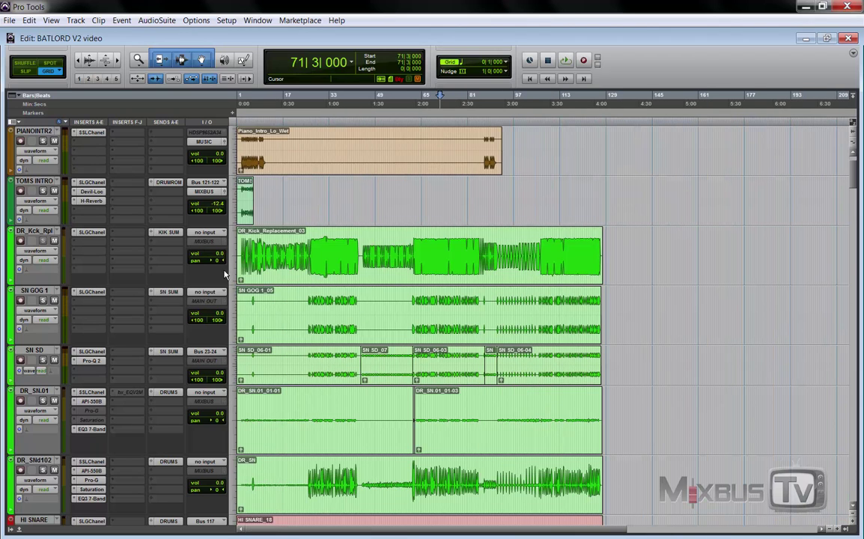
{"action": "key", "text": "ctrl+]"}
{"action": "left_click", "coordinate": [257, 250]}
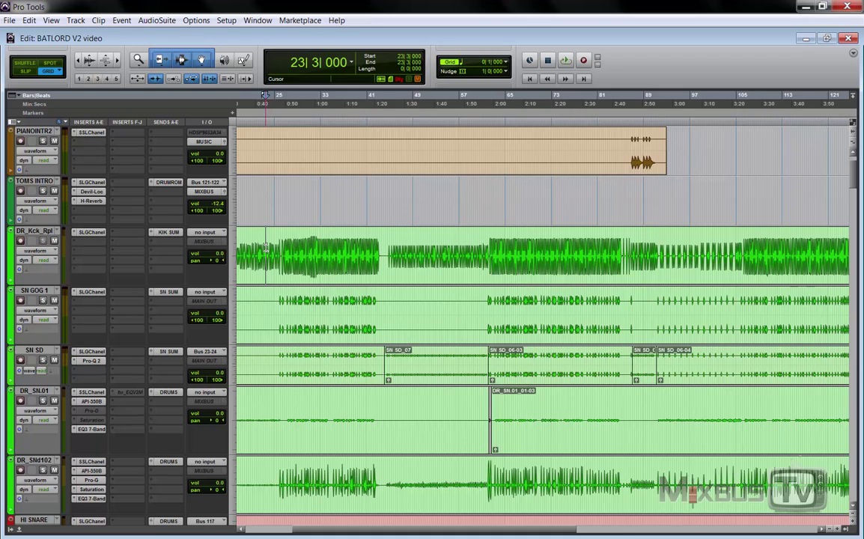
{"action": "key", "text": "ctrl+["}
{"action": "key", "text": "ctrl+["}
{"action": "left_click", "coordinate": [258, 251]}
{"action": "key", "text": "ctrl+]"}
{"action": "key", "text": "ctrl+]"}
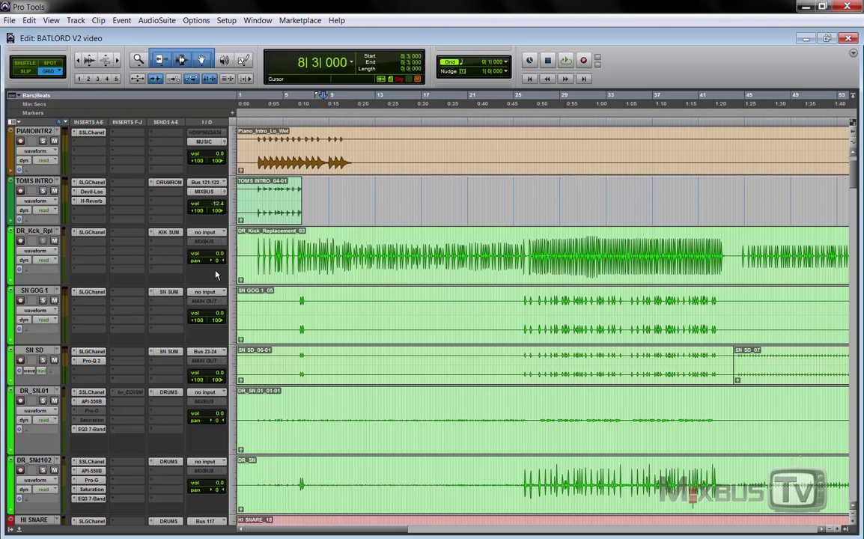
{"action": "key", "text": "ctrl+["}
{"action": "key", "text": "ctrl+]"}
{"action": "key", "text": "ctrl+["}
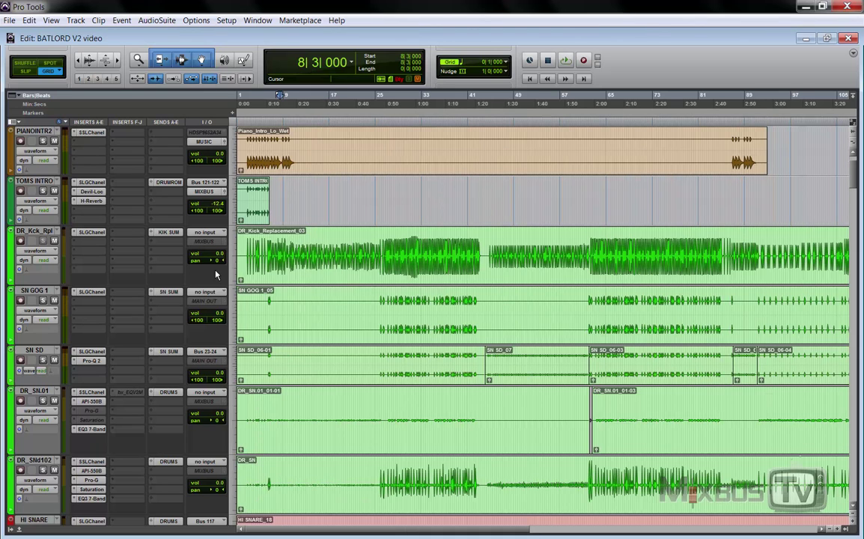
Step: Go to the DRUMS and BASS OUT buses and play the soloed pair from 25|2|000
{"action": "scroll", "coordinate": [213, 275], "scroll_direction": "down", "scroll_amount": 5}
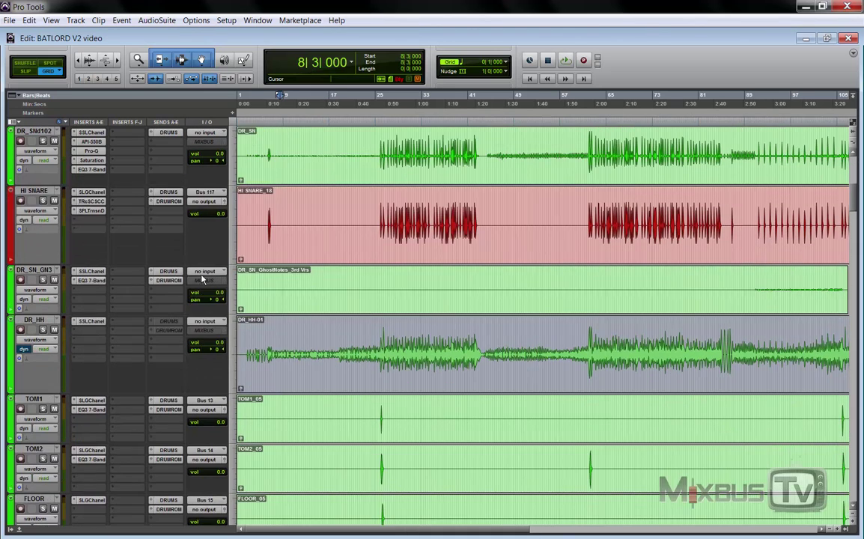
{"action": "scroll", "coordinate": [202, 280], "scroll_direction": "down", "scroll_amount": 10}
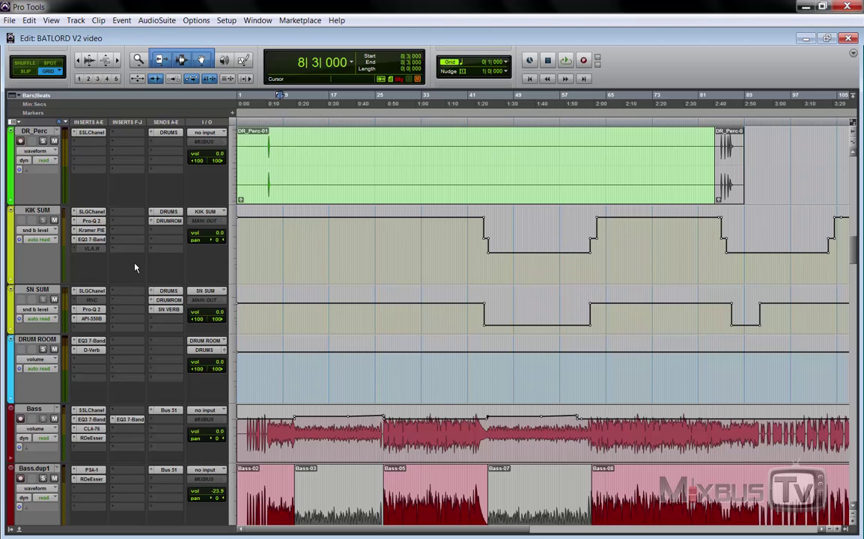
{"action": "scroll", "coordinate": [165, 276], "scroll_direction": "down", "scroll_amount": 5}
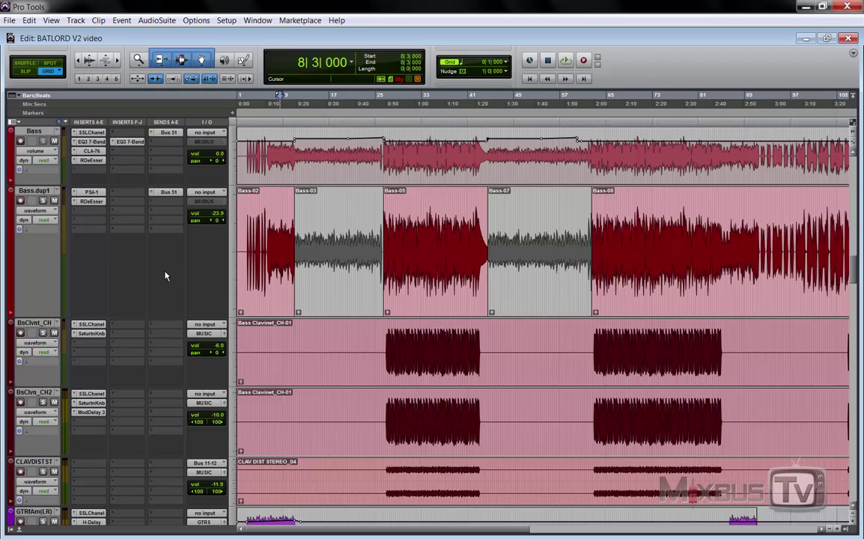
{"action": "scroll", "coordinate": [165, 275], "scroll_direction": "down", "scroll_amount": 15}
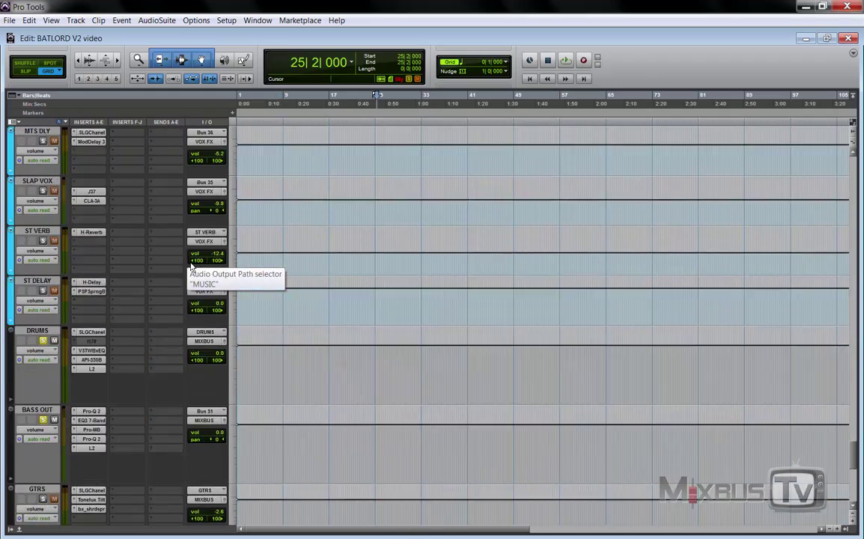
{"action": "scroll", "coordinate": [191, 267], "scroll_direction": "down", "scroll_amount": 3}
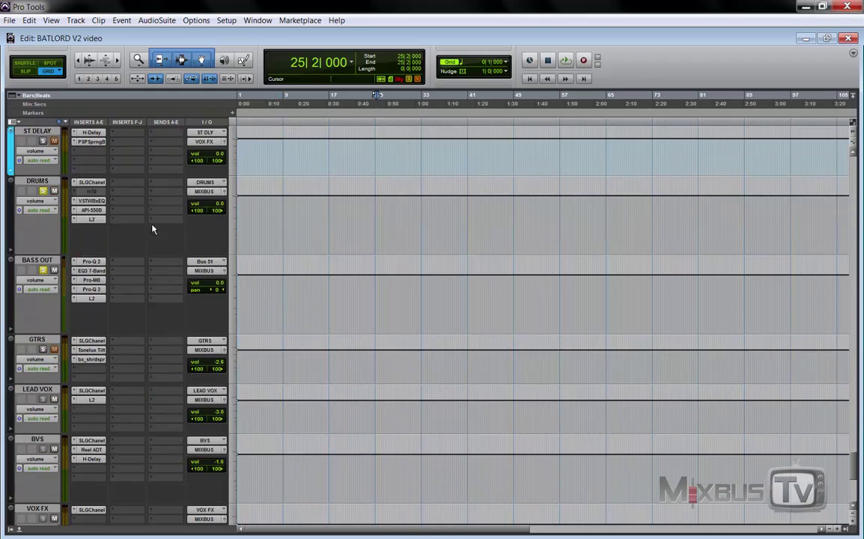
{"action": "key", "text": "space"}
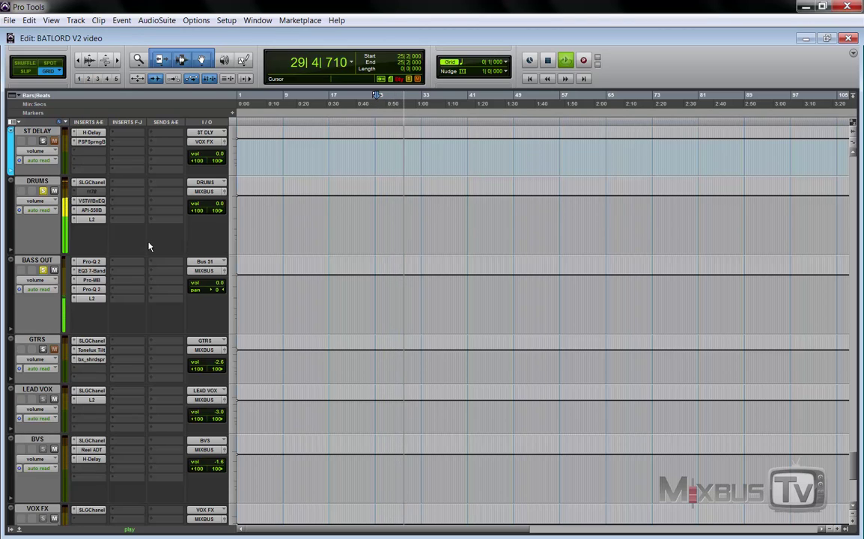
{"action": "key", "text": "space"}
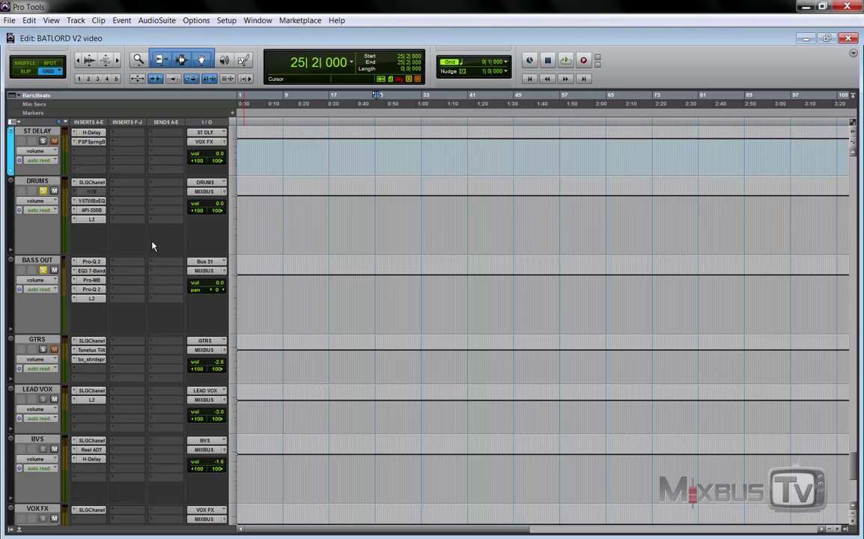
Step: Open the Pro-MB insert on BASS OUT and inspect its key input choices and the low Band 1
{"action": "left_click", "coordinate": [92, 280]}
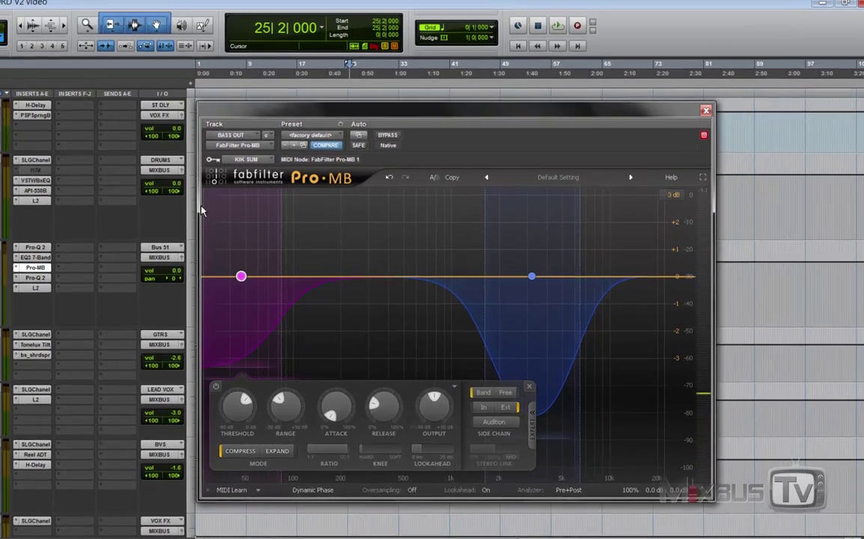
{"action": "mouse_move", "coordinate": [240, 282]}
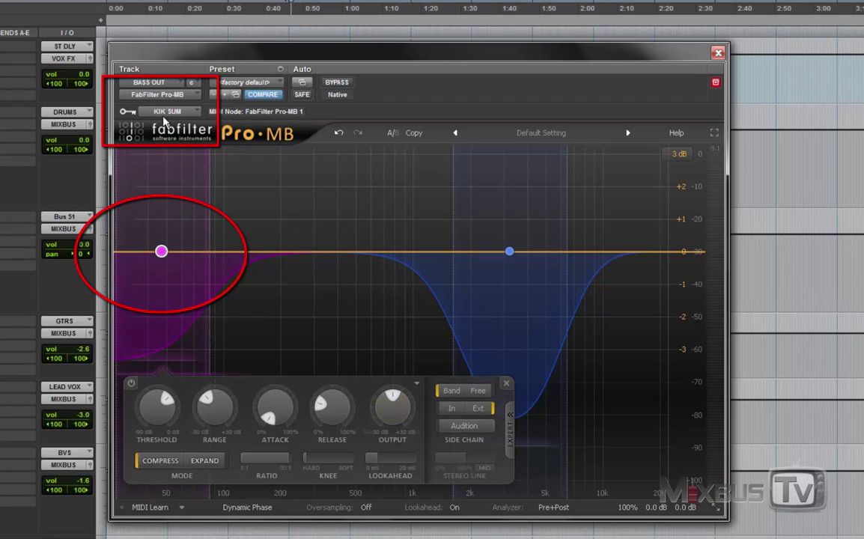
{"action": "left_click", "coordinate": [165, 107]}
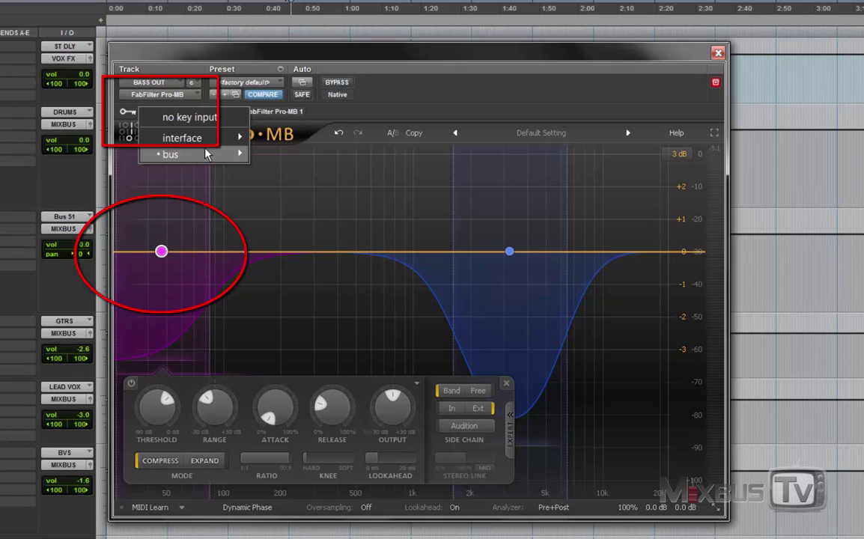
{"action": "key", "text": "Escape"}
{"action": "mouse_move", "coordinate": [161, 253]}
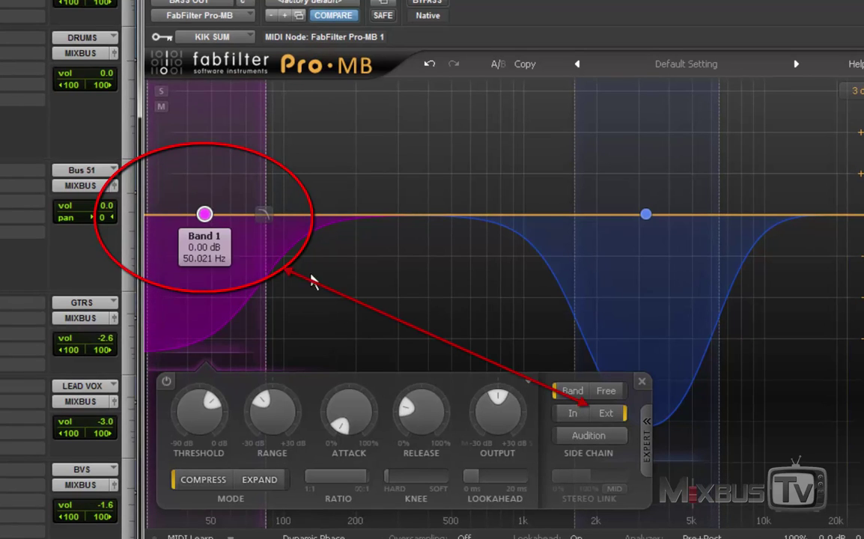
Step: Audition Band 1's external side chain during playback, and listen to the low-end ducking with the audition switched off
{"action": "left_click", "coordinate": [606, 436]}
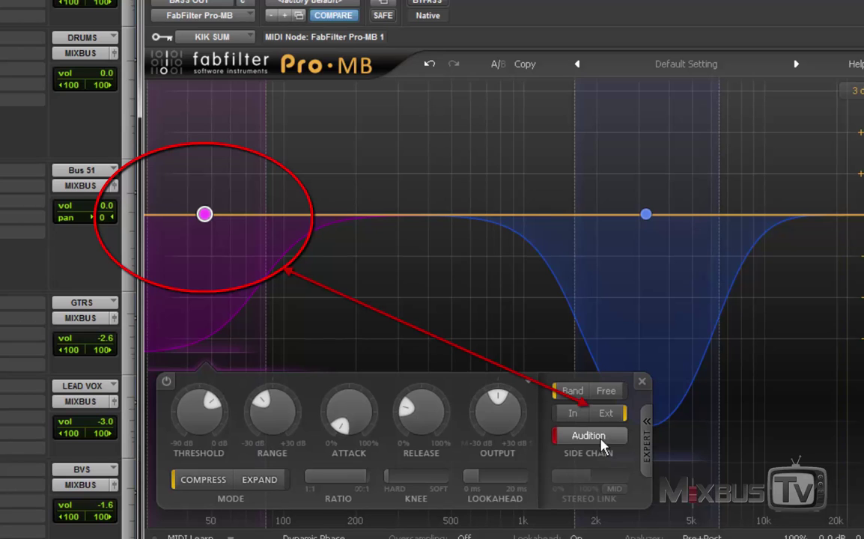
{"action": "key", "text": "space"}
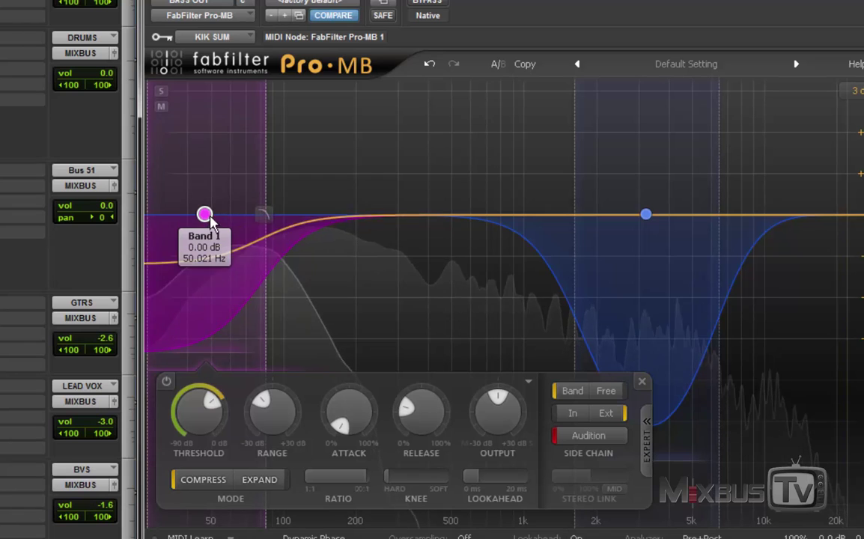
{"action": "mouse_move", "coordinate": [229, 238]}
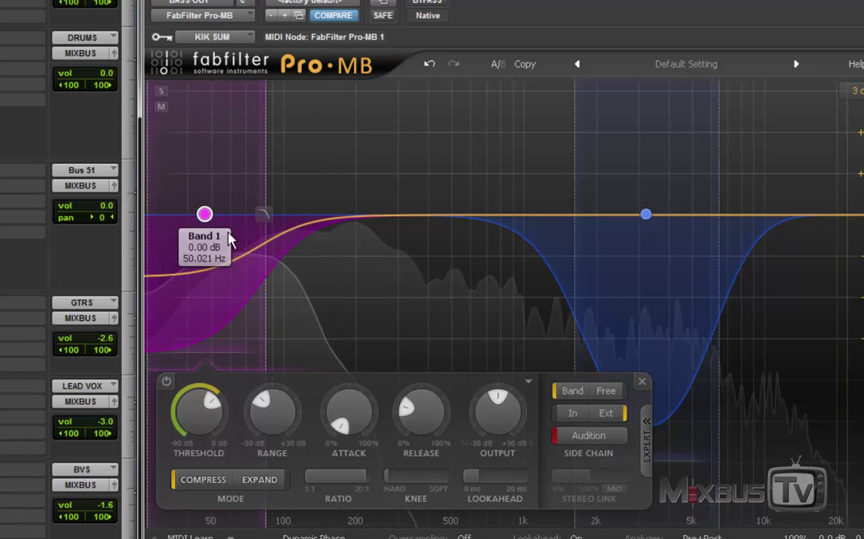
{"action": "left_click", "coordinate": [589, 435]}
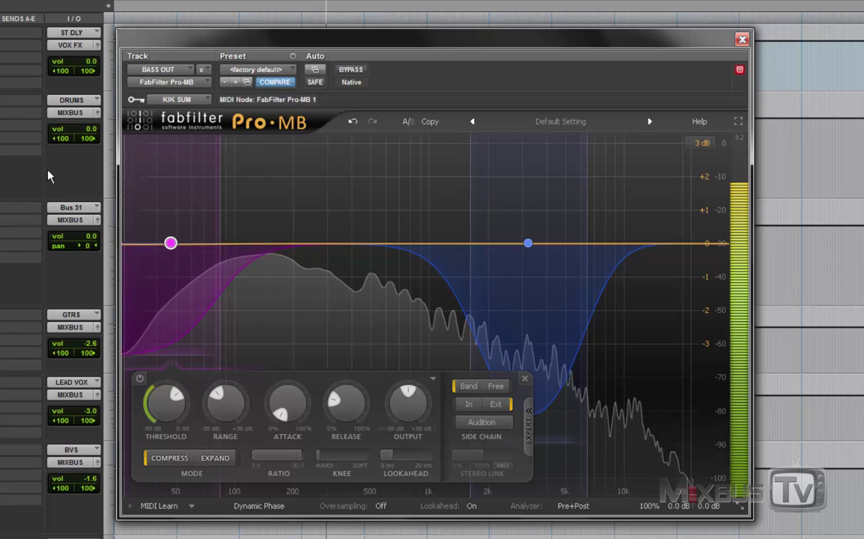
{"action": "mouse_move", "coordinate": [296, 420]}
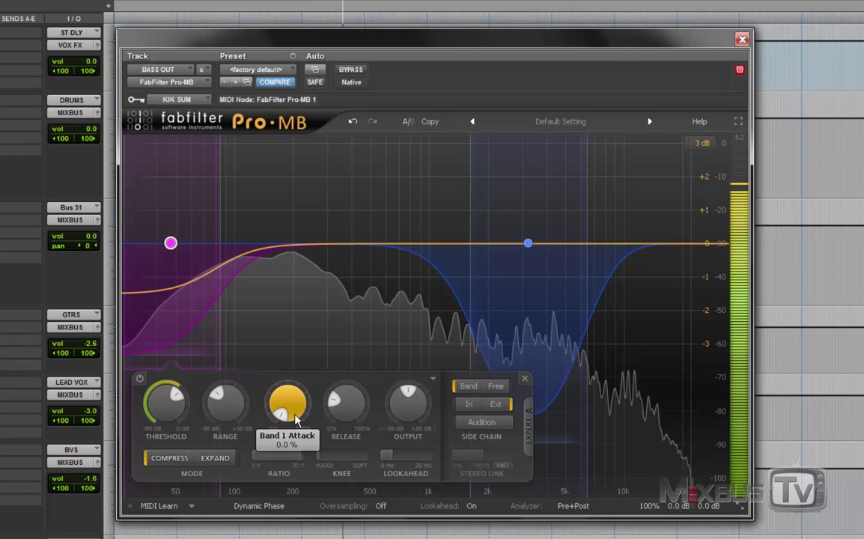
{"action": "key", "text": "space"}
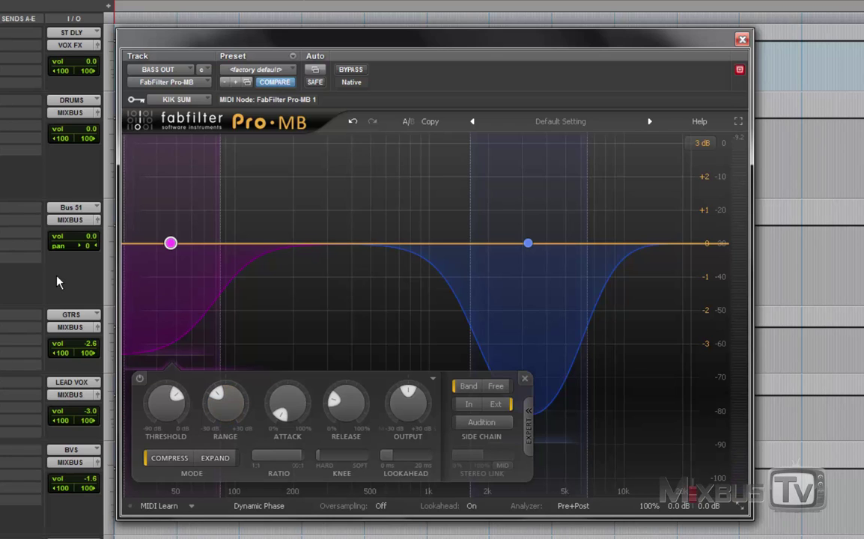
{"action": "key", "text": "space"}
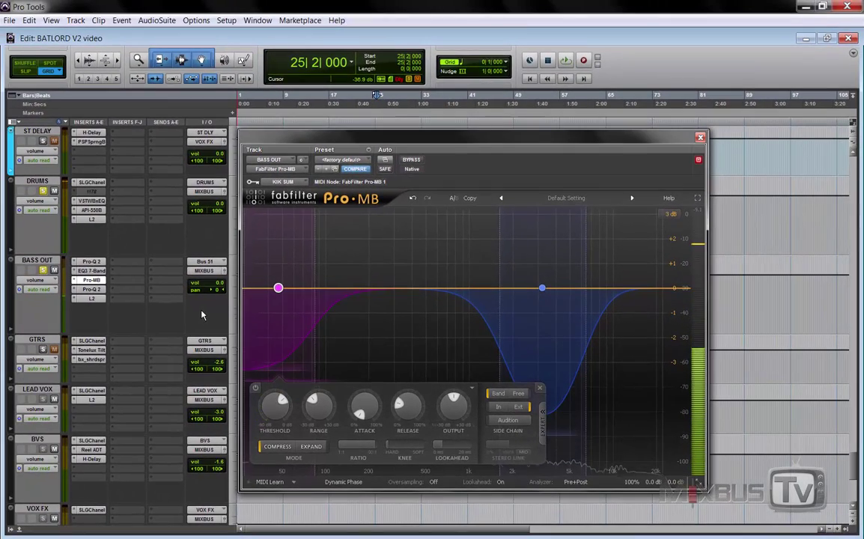
Step: Inspect the BaxterEQ and API-550B inserts on DRUMS and the first Pro-Q 2 insert on BASS OUT
{"action": "left_click", "coordinate": [92, 202]}
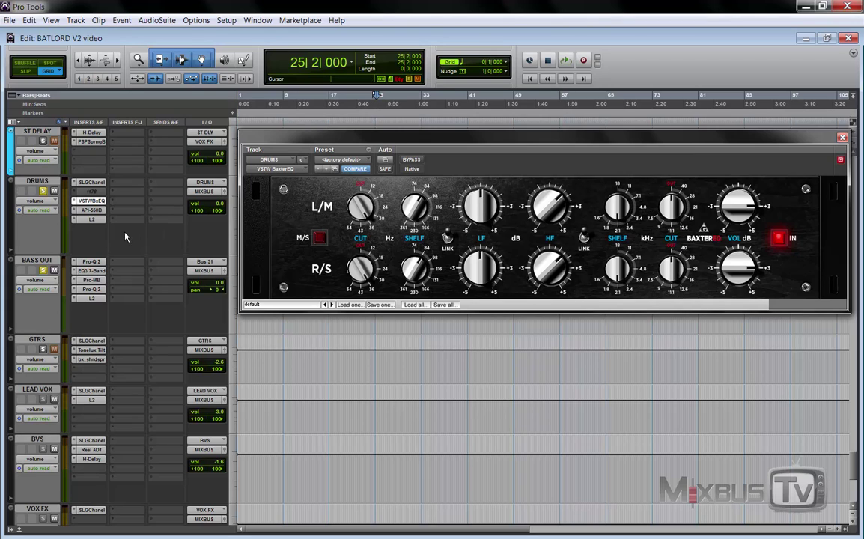
{"action": "left_click", "coordinate": [91, 209]}
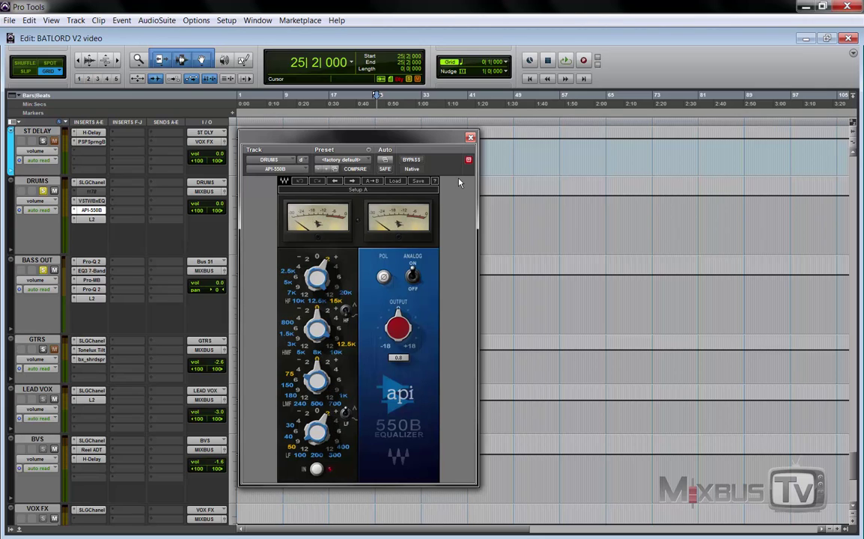
{"action": "left_click", "coordinate": [470, 137]}
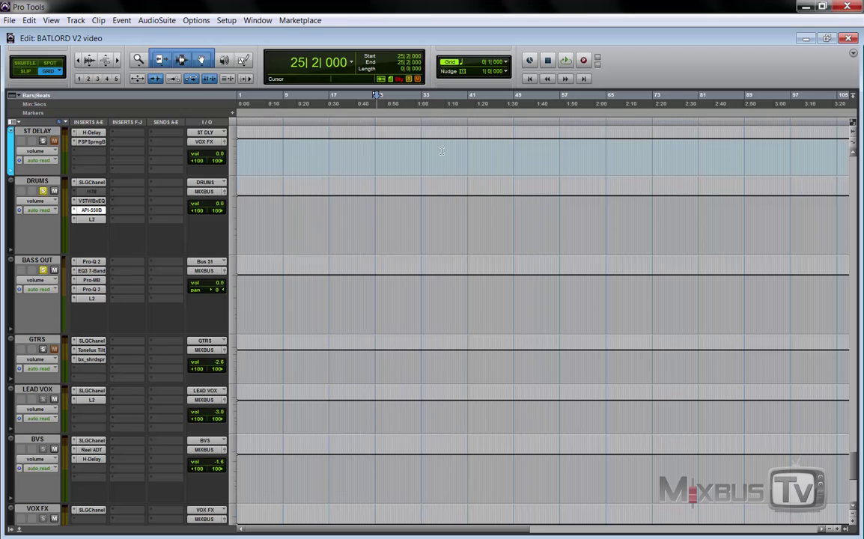
{"action": "left_click", "coordinate": [87, 262]}
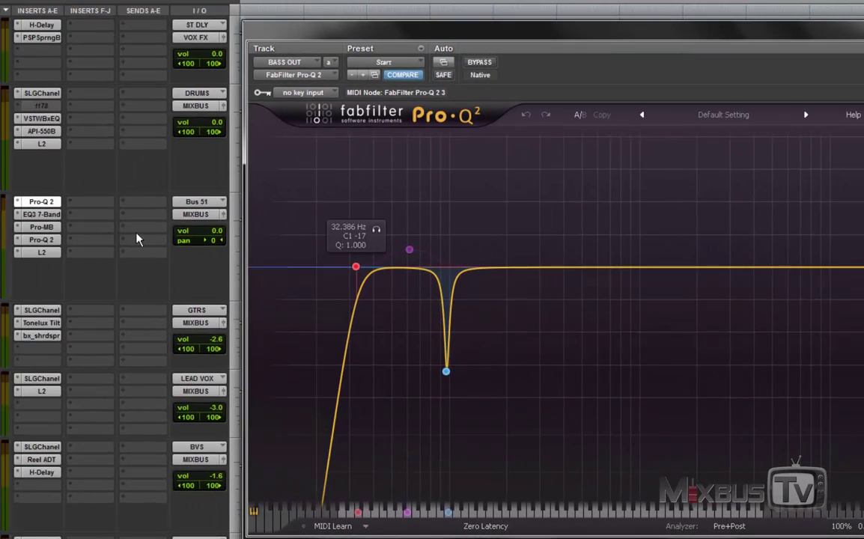
Step: Inspect the EQ3 7-Band, Pro-MB and second Pro-Q 2 inserts on BASS OUT, and close the plug-in window
{"action": "left_click", "coordinate": [41, 215]}
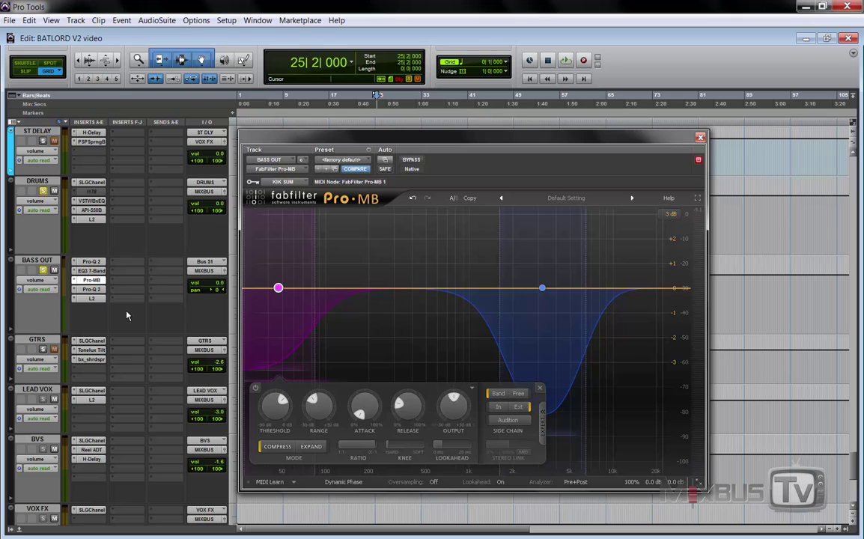
{"action": "left_click", "coordinate": [71, 281]}
{"action": "left_click", "coordinate": [71, 292]}
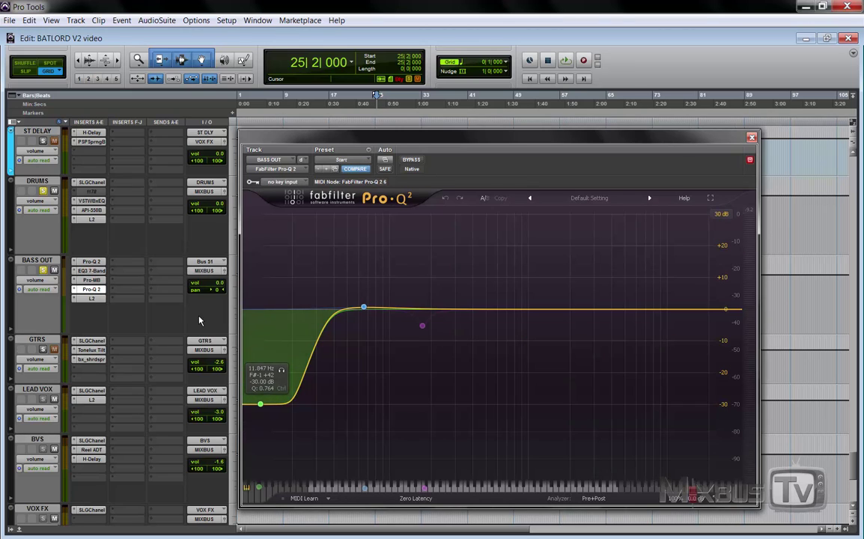
{"action": "left_click", "coordinate": [752, 137]}
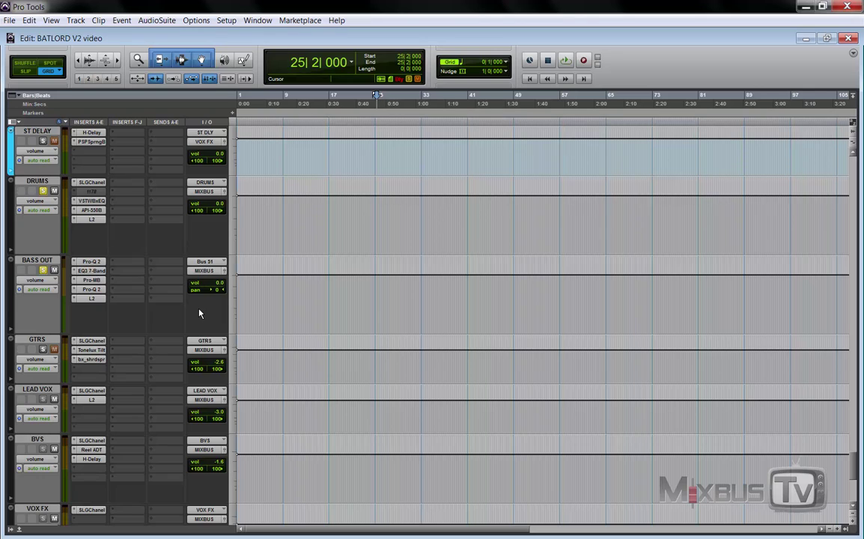
Step: Look over the remaining buses down to Master and MIX BUS, and return to the DRUMS and BASS OUT buses
{"action": "scroll", "coordinate": [200, 313], "scroll_direction": "down", "scroll_amount": 5}
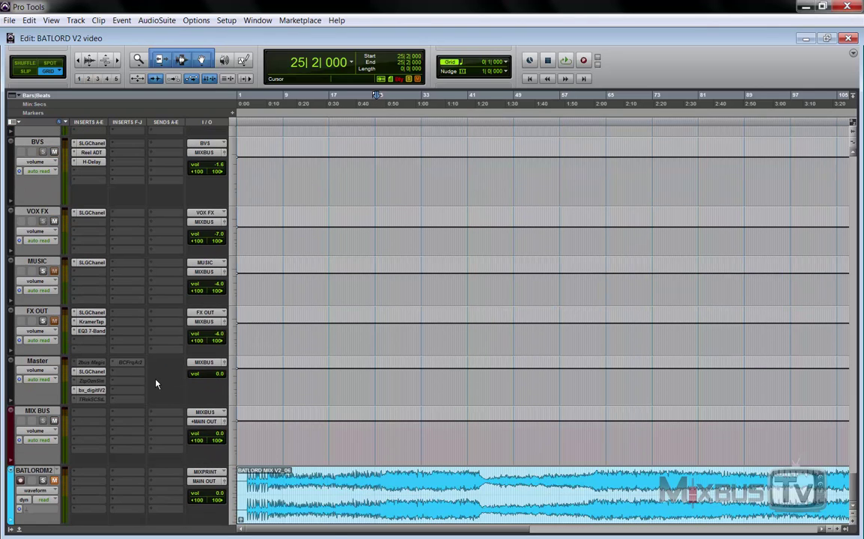
{"action": "scroll", "coordinate": [159, 387], "scroll_direction": "up", "scroll_amount": 5}
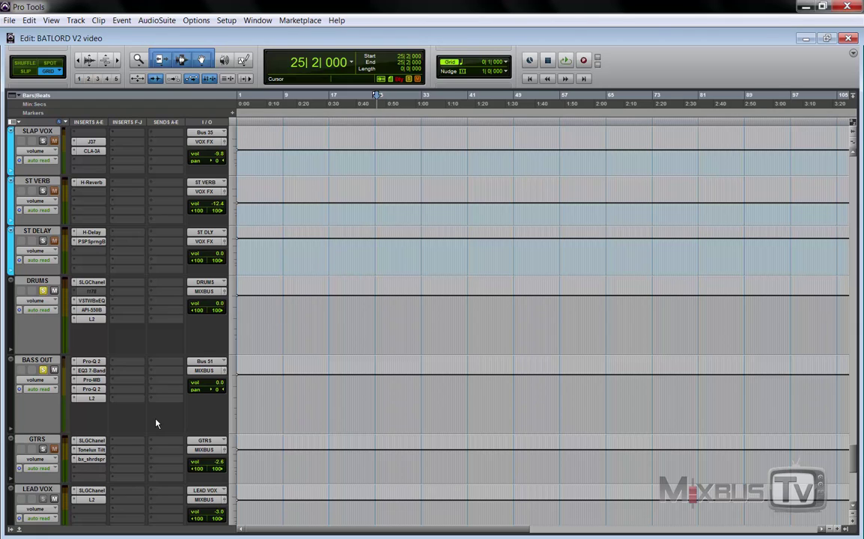
{"action": "scroll", "coordinate": [156, 424], "scroll_direction": "down", "scroll_amount": 5}
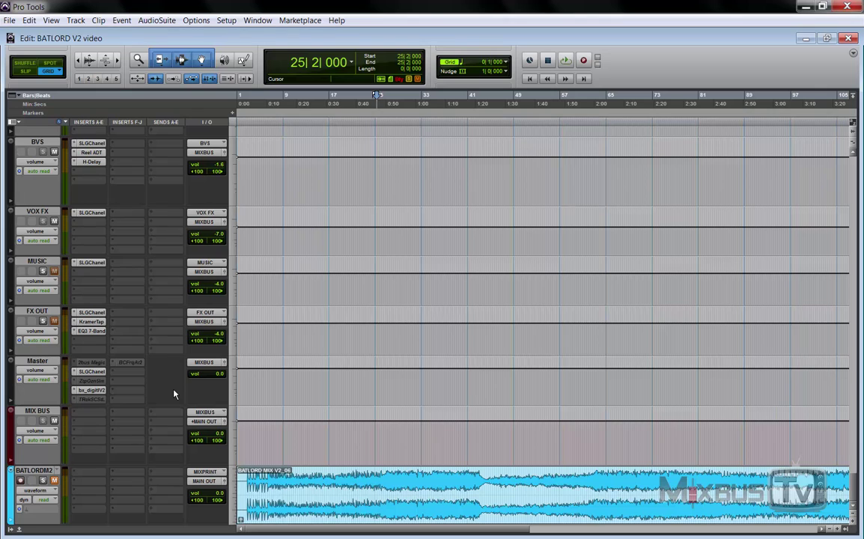
{"action": "scroll", "coordinate": [166, 324], "scroll_direction": "up", "scroll_amount": 6}
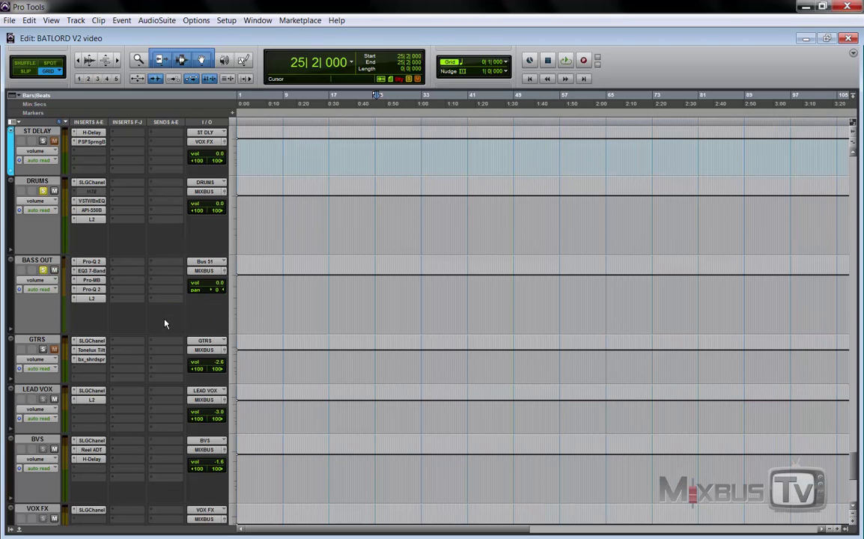